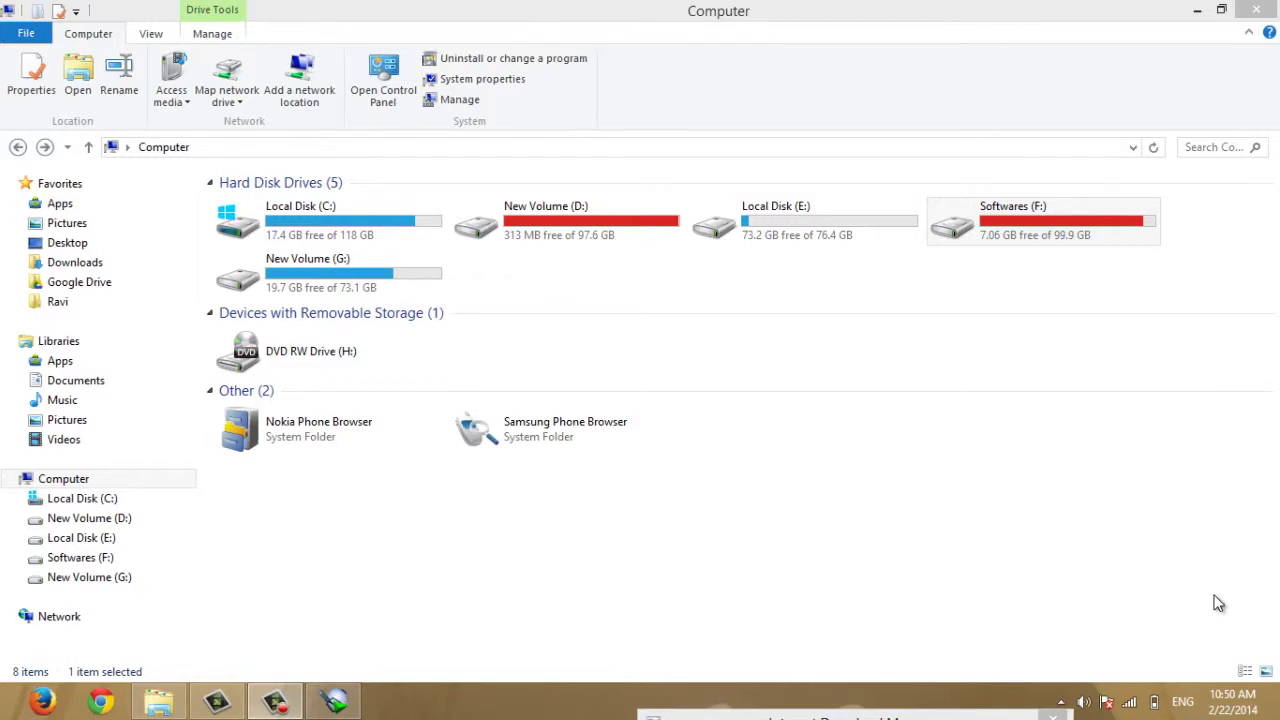
Launch Snipping Tool by searching 'snippi' from the Start screen
key(super)
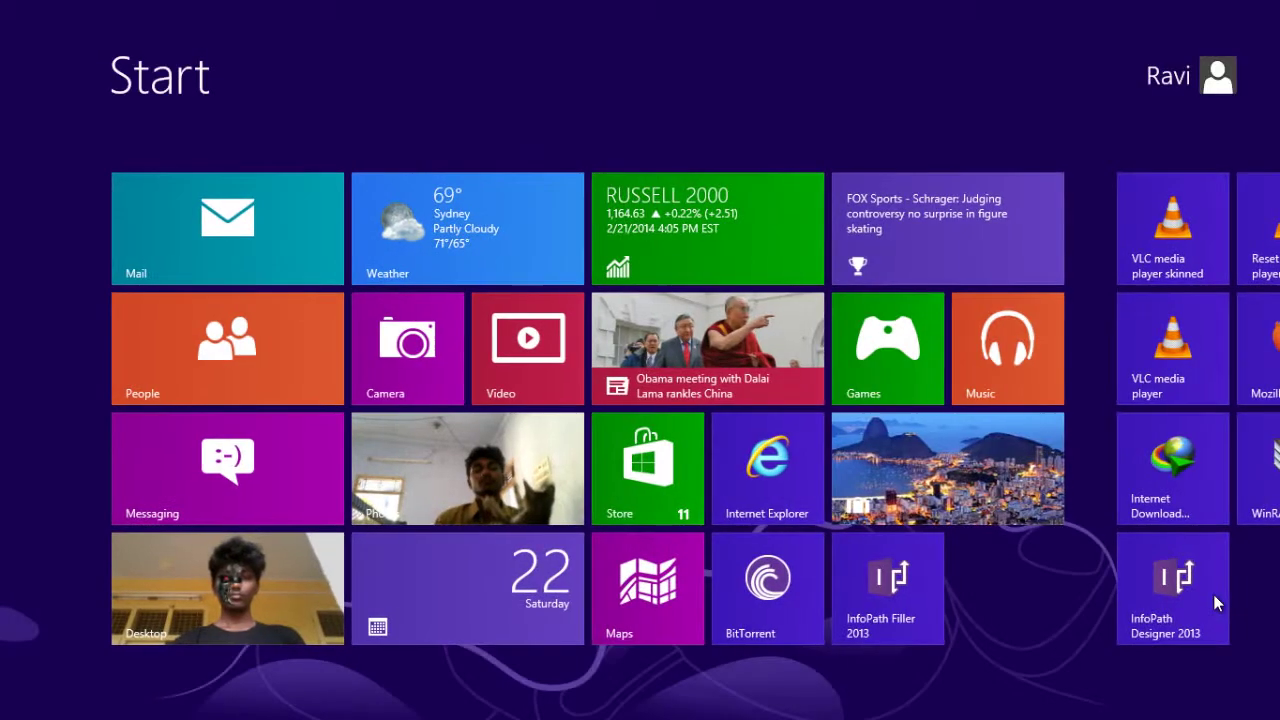
text(sn)
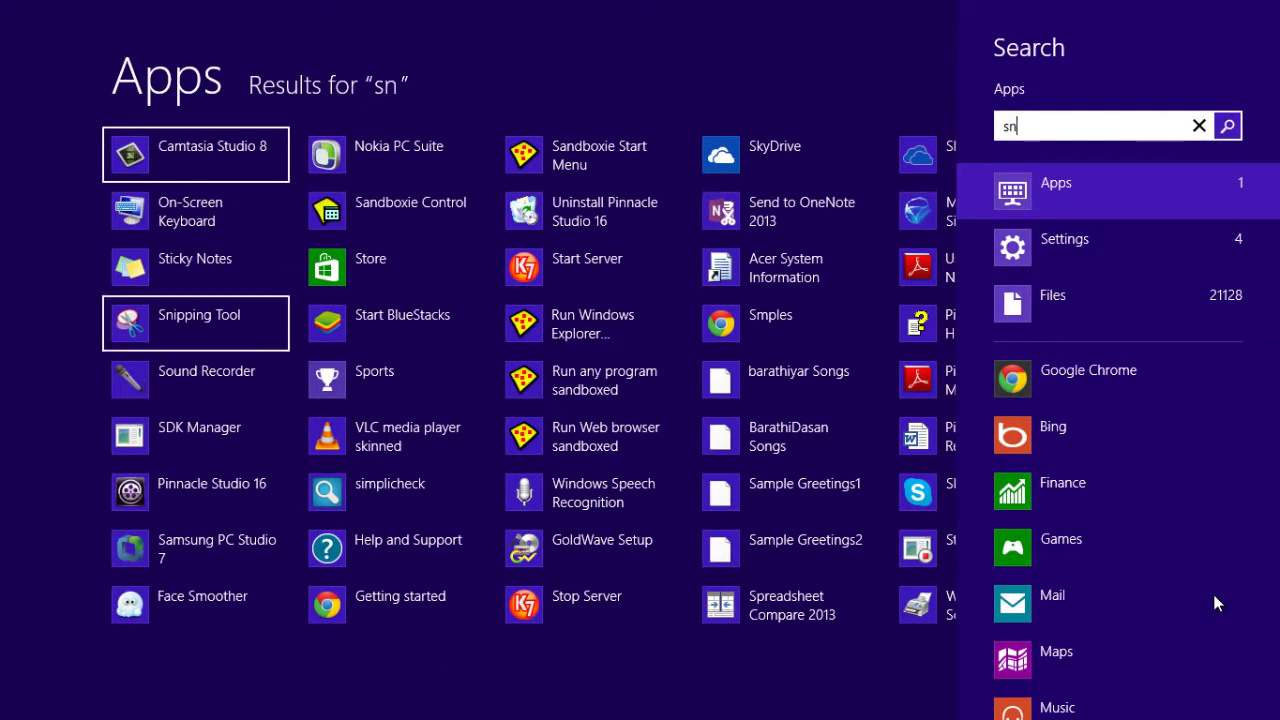
text(ippi)
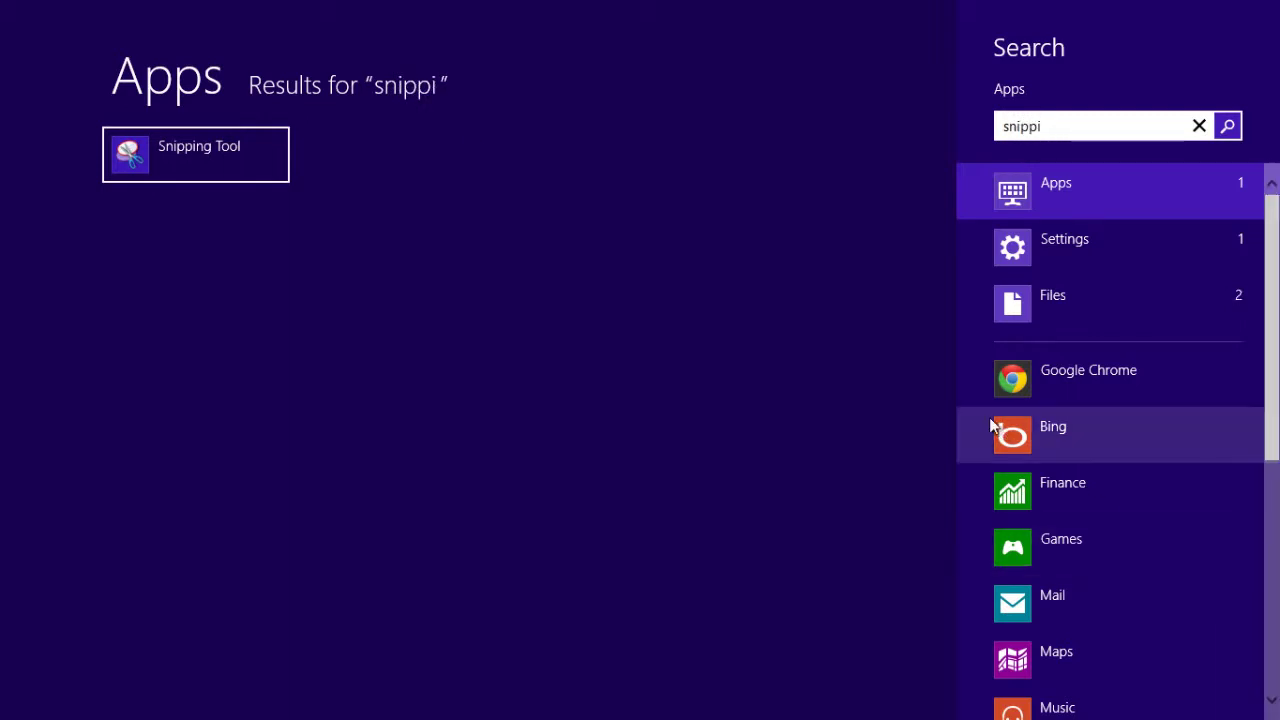
click(173, 155)
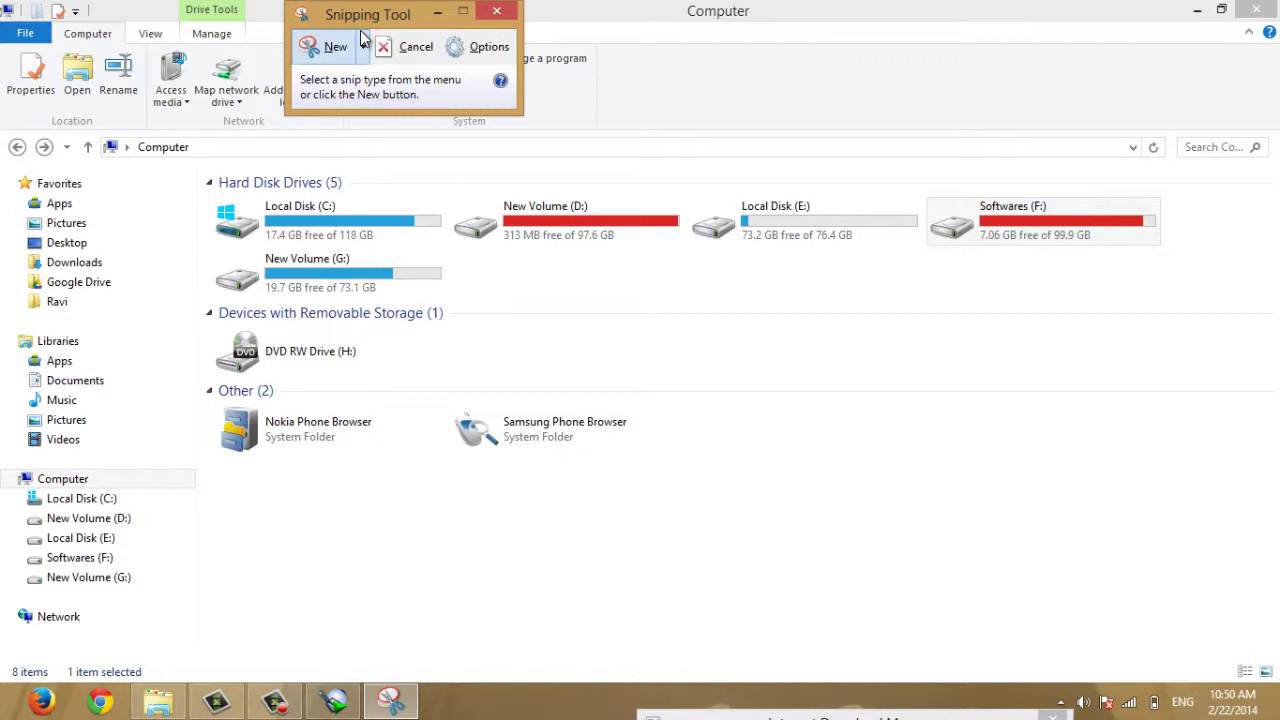
Move the Snipping Tool window to mid-screen, clear of the drive list
drag(372, 14, 765, 349)
drag(640, 347, 633, 343)
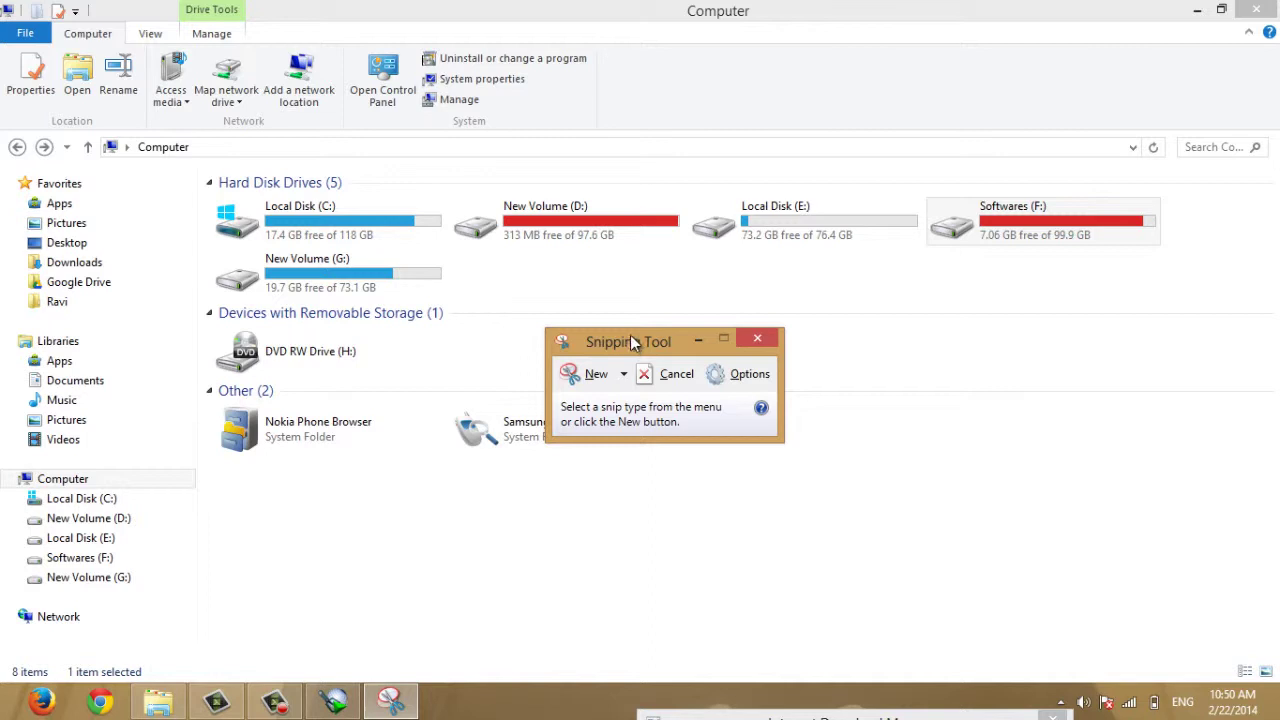
drag(631, 340, 751, 398)
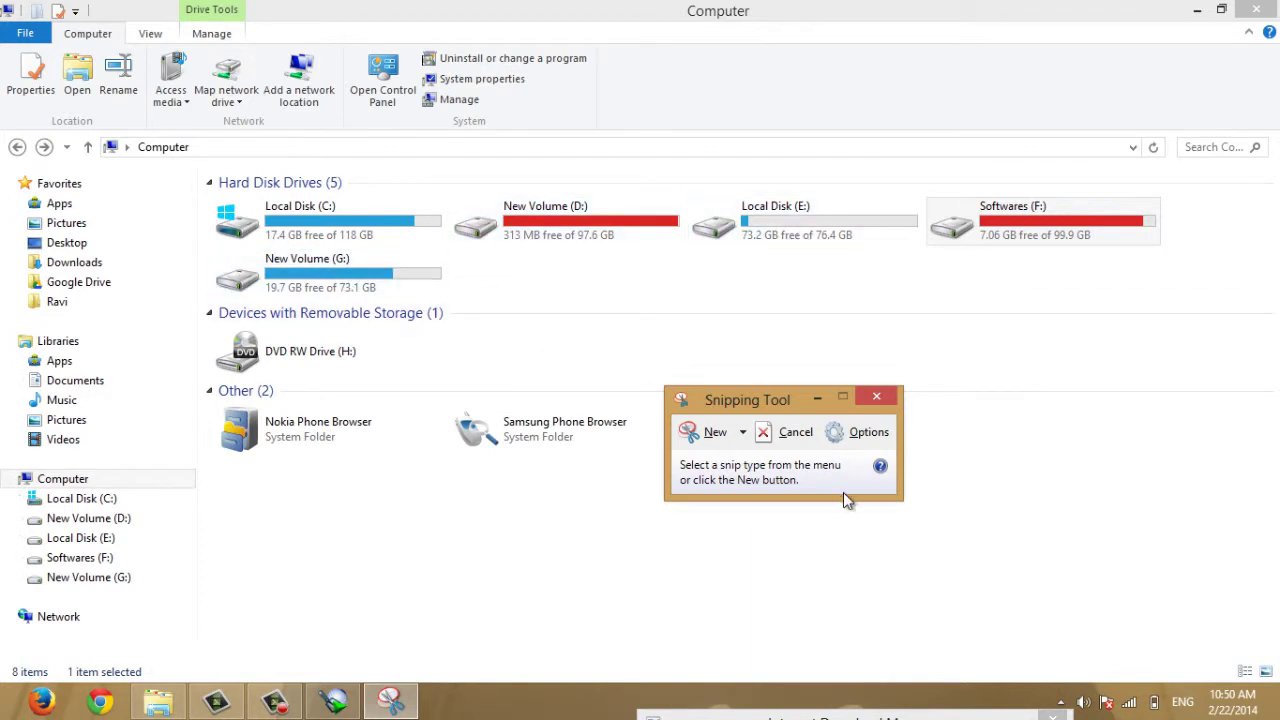
Snip a rectangle around the five Hard Disk Drives rows
click(717, 437)
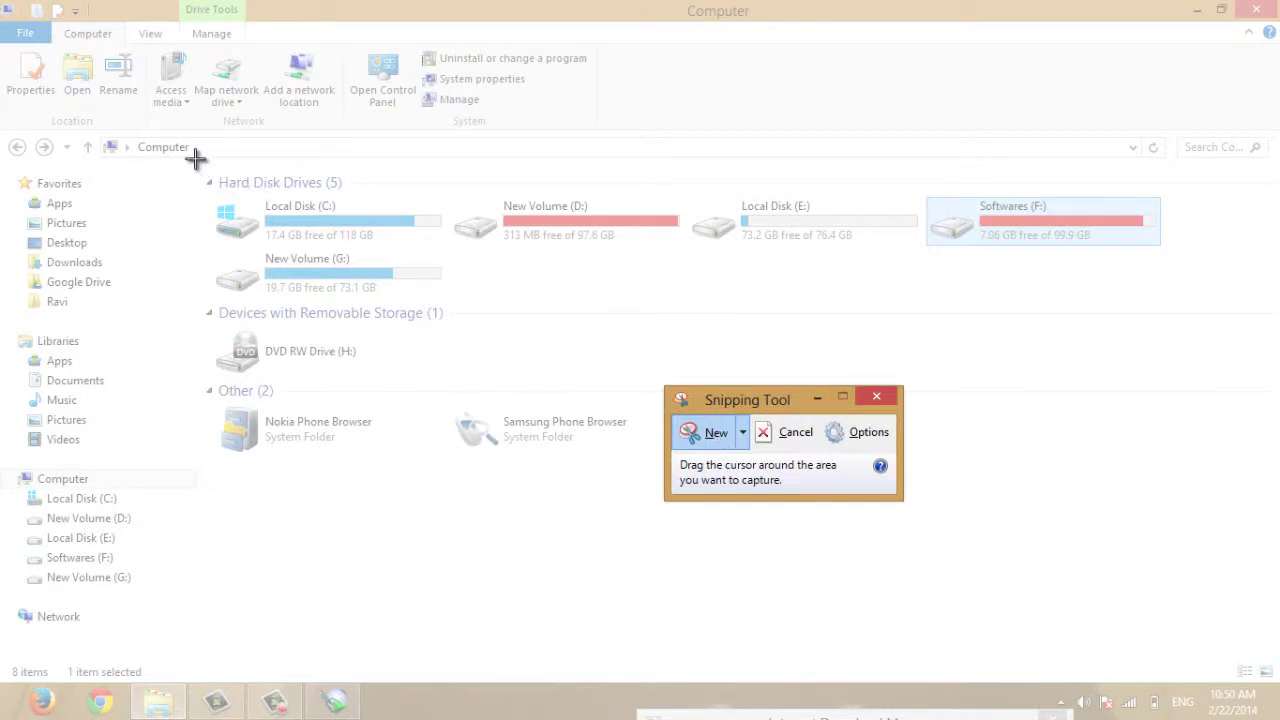
mouse_move(193, 159)
mouse_down()
mouse_move(1020, 187)
mouse_move(1194, 251)
mouse_move(1220, 297)
mouse_up()
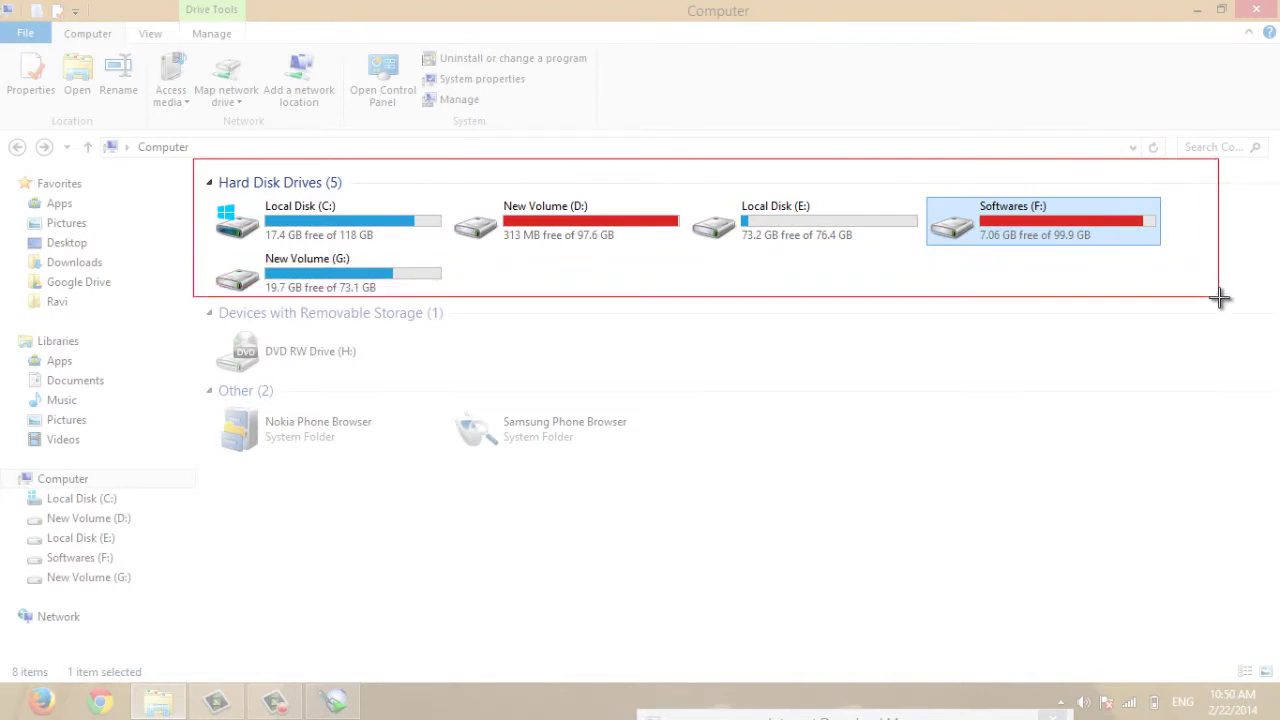
mouse_move(1220, 297)
mouse_down()
mouse_move(946, 269)
mouse_move(993, 398)
mouse_move(1194, 349)
mouse_move(1151, 271)
mouse_move(1214, 317)
mouse_move(1016, 366)
mouse_move(1220, 294)
mouse_move(1211, 454)
mouse_move(1257, 609)
mouse_move(1247, 404)
mouse_move(1178, 298)
mouse_up()
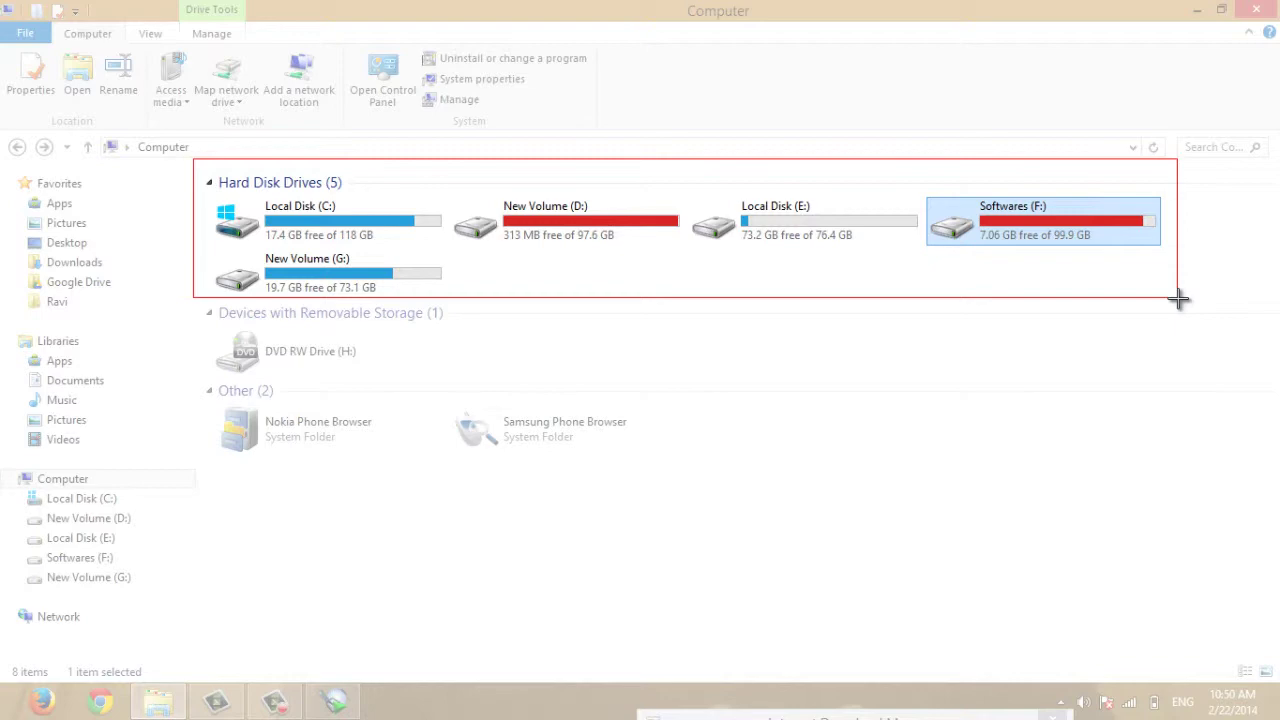
drag(1178, 298, 1178, 298)
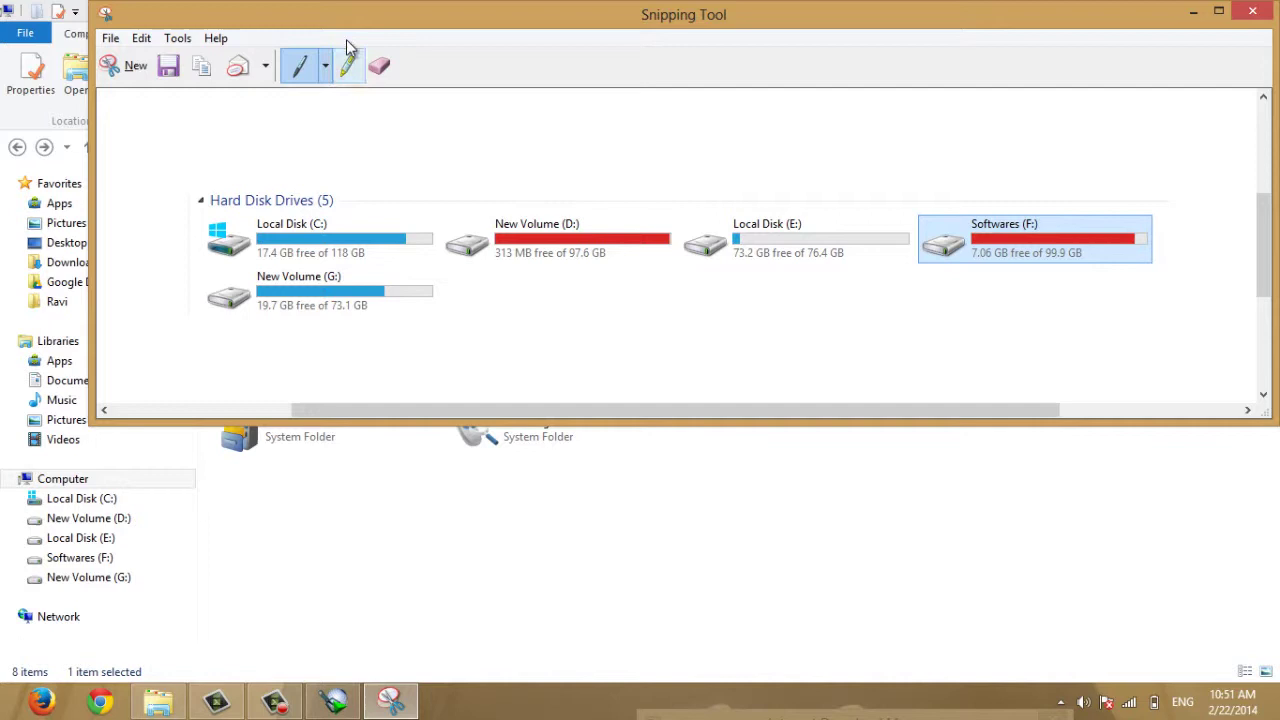
Save the drive snip to the Desktop as Capture.JPG and minimize Snipping Tool
click(169, 67)
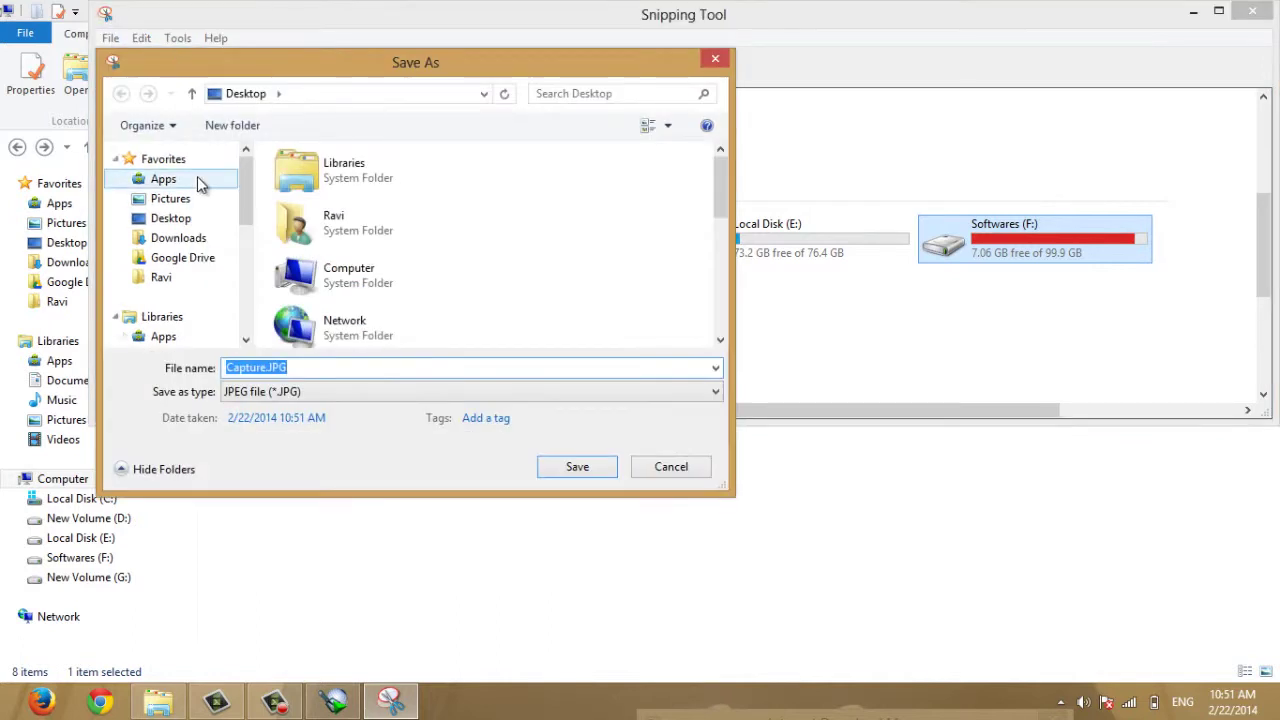
click(188, 222)
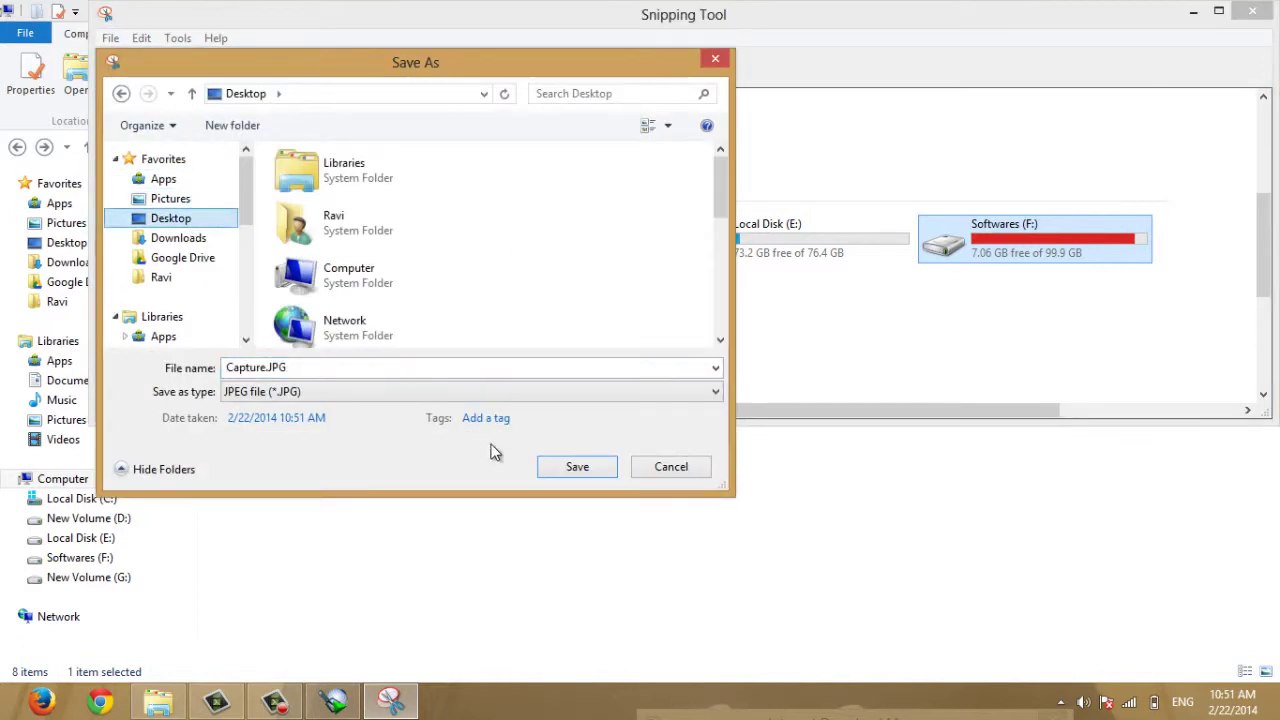
click(580, 467)
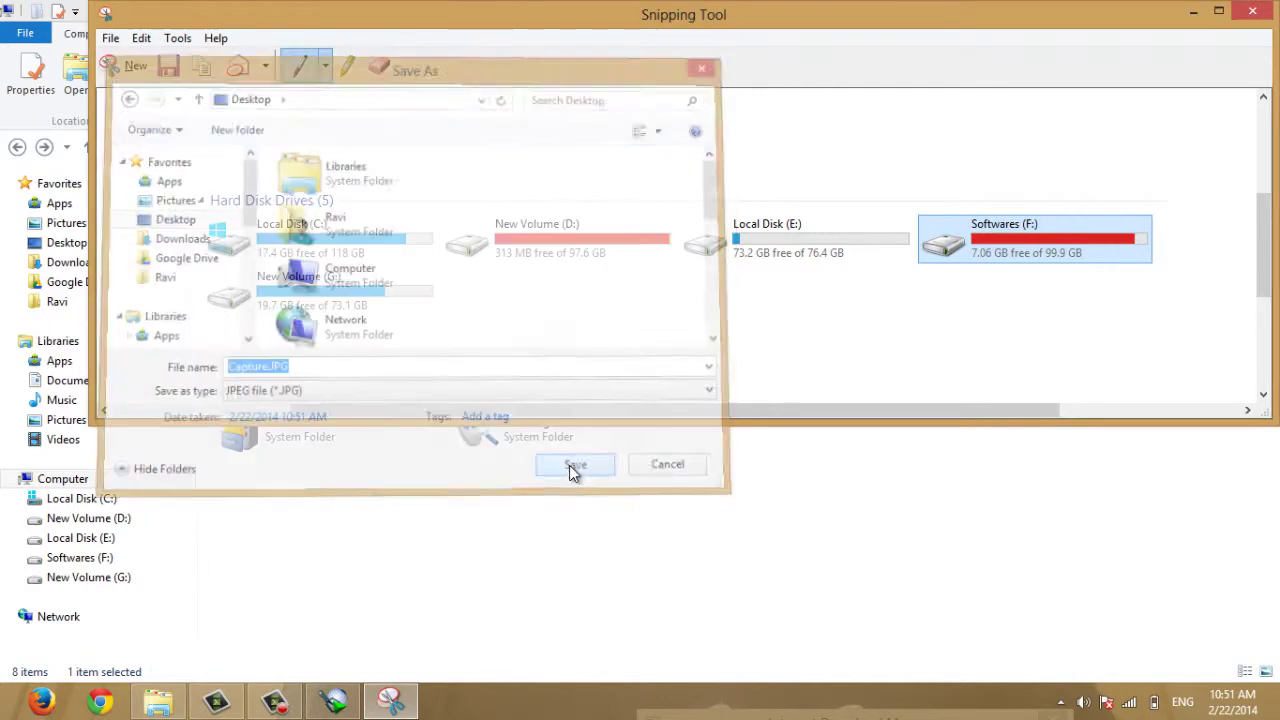
click(1192, 12)
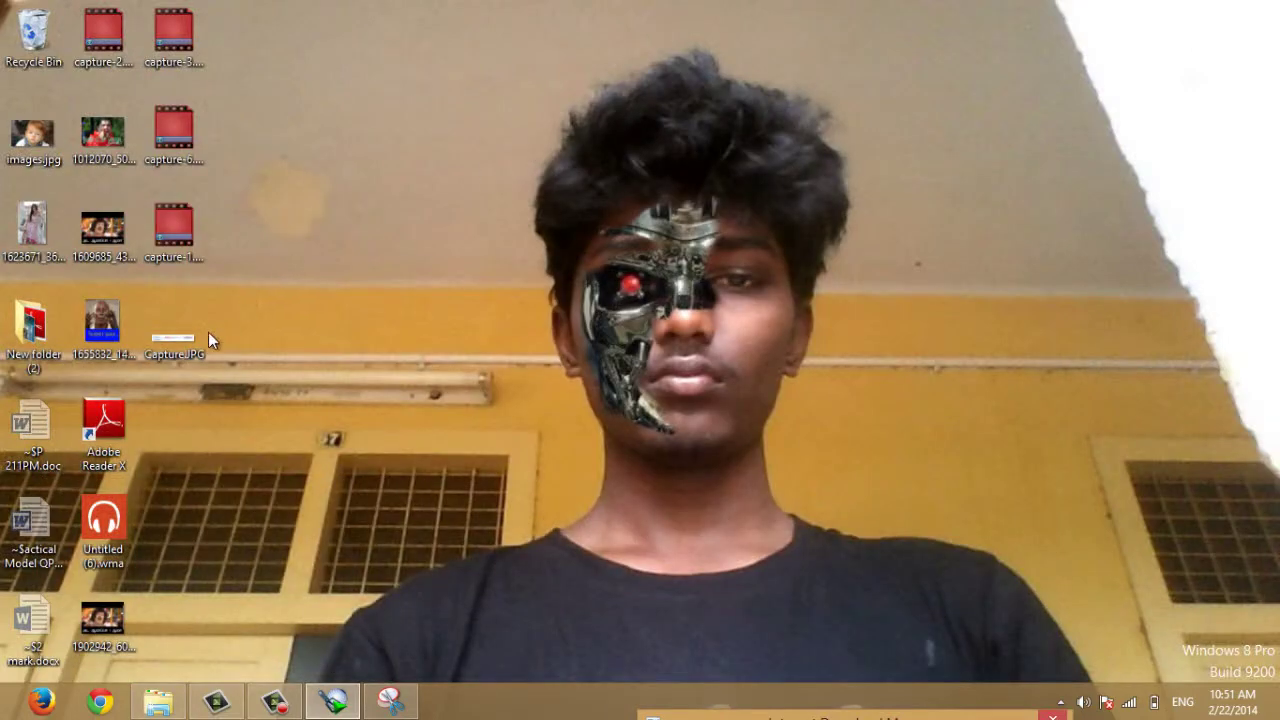
View Capture.JPG in Picasa Photo Viewer, close it, and restore the Computer window
double_click(195, 337)
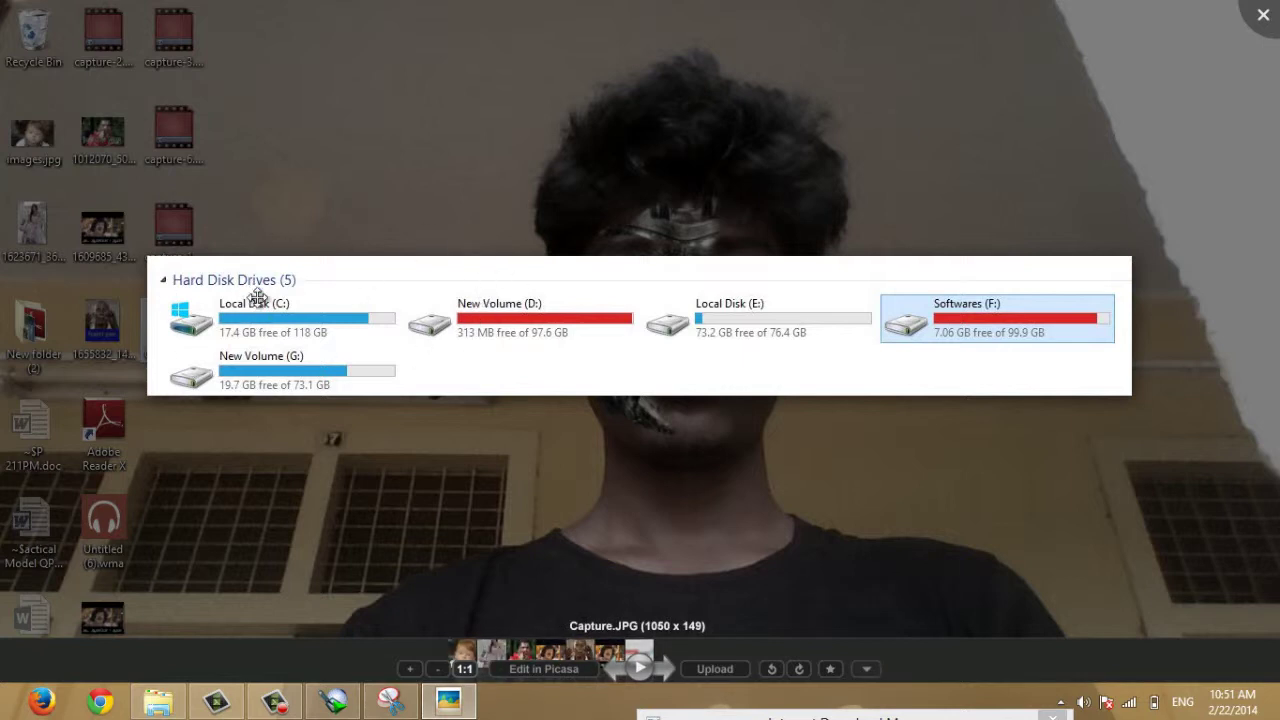
click(1260, 22)
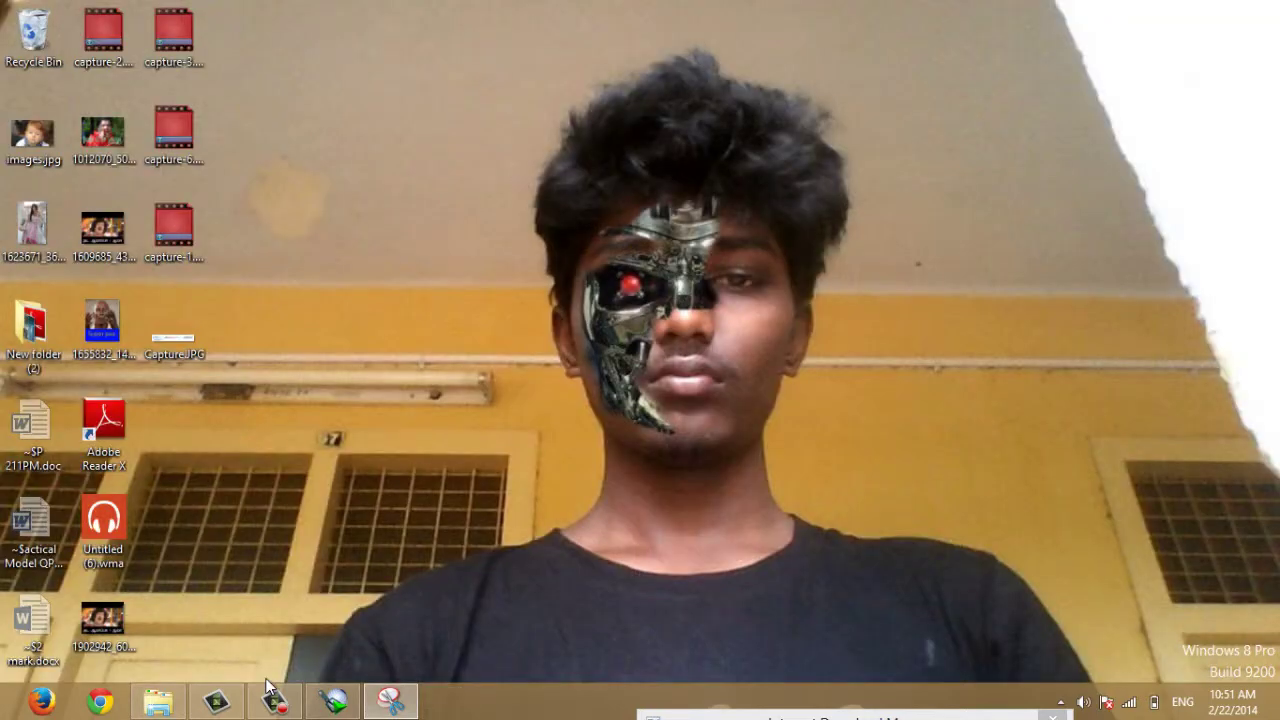
click(168, 708)
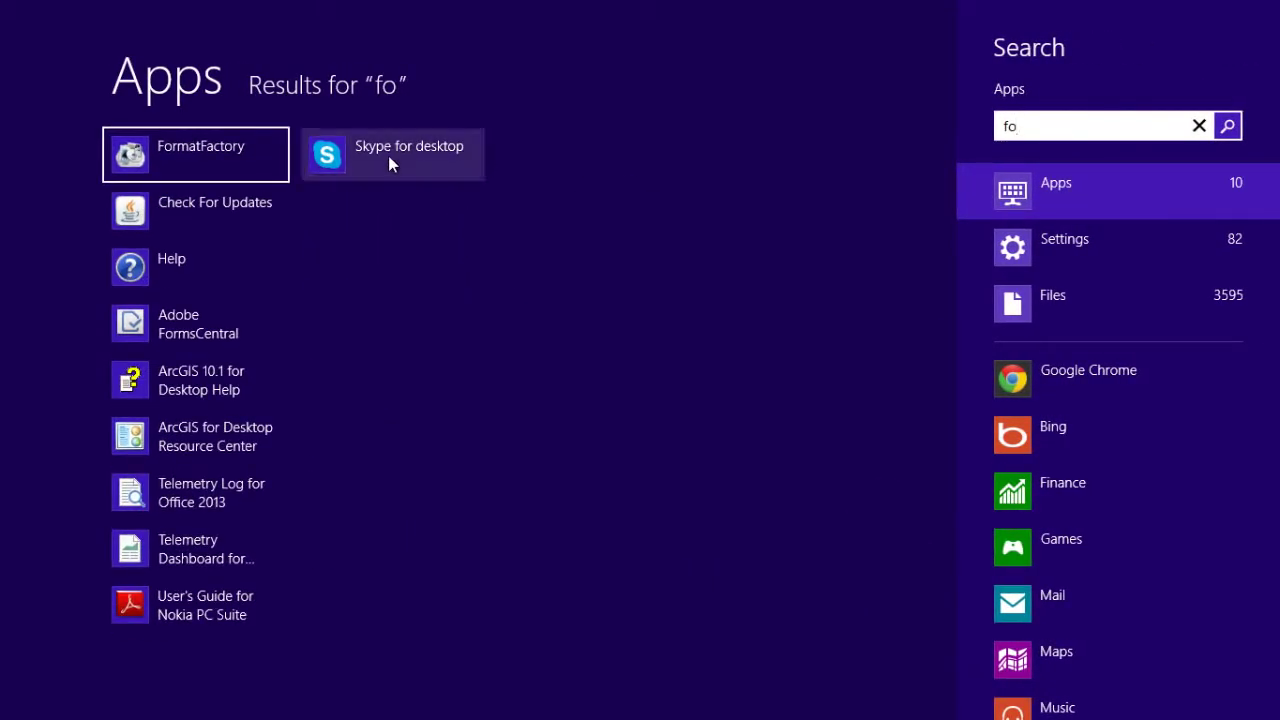
Launch FormatFactory 2.96 from the 'fo' search results
click(186, 152)
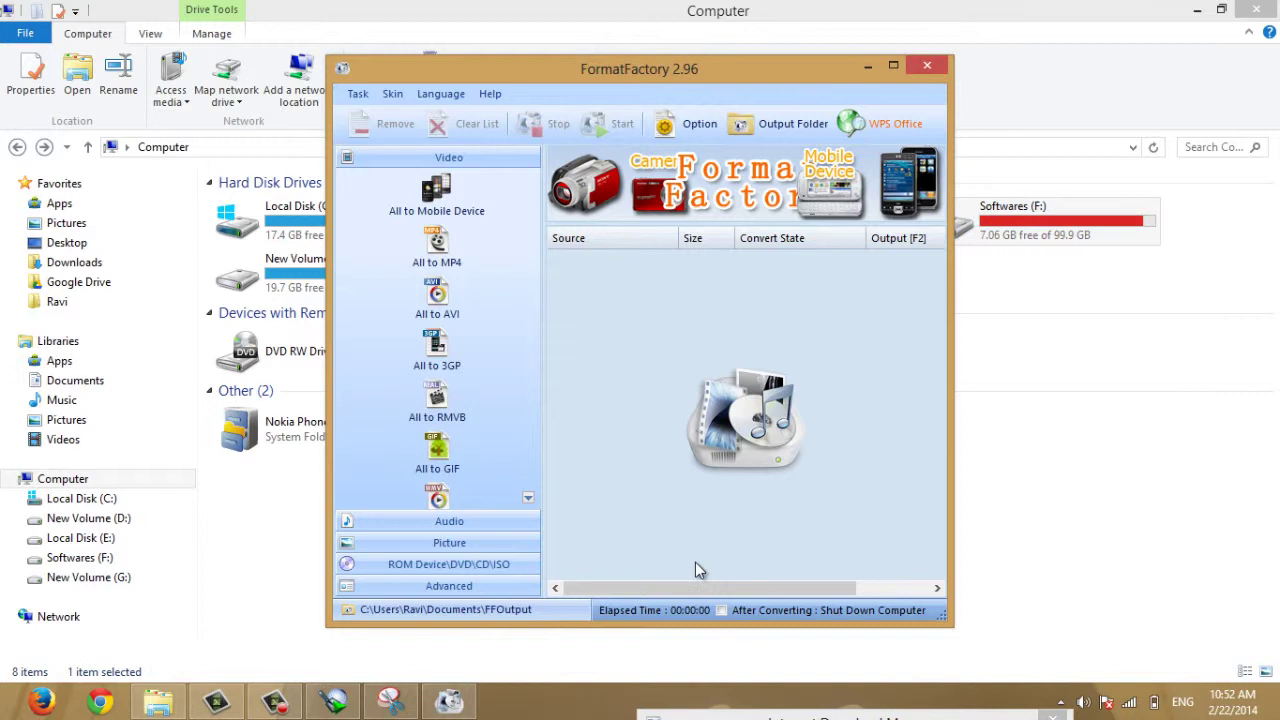
Restore Snipping Tool, move its window aside, and cancel the first new snip
click(390, 700)
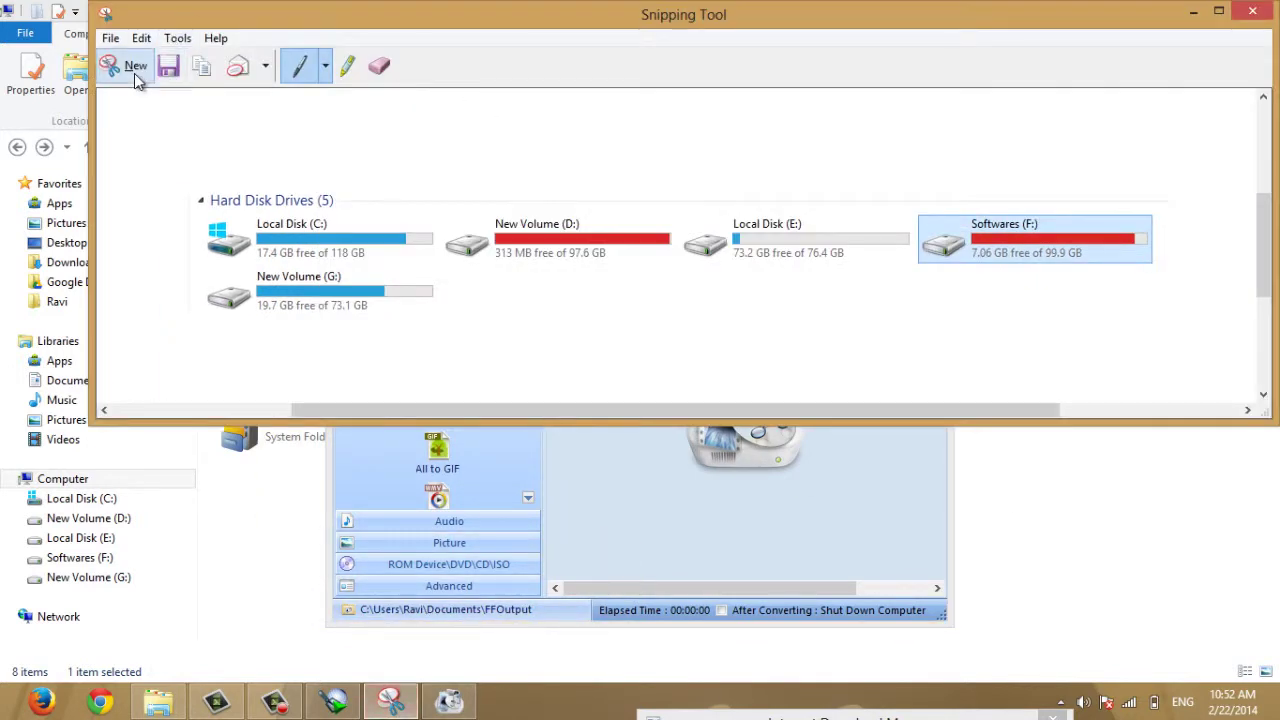
click(136, 76)
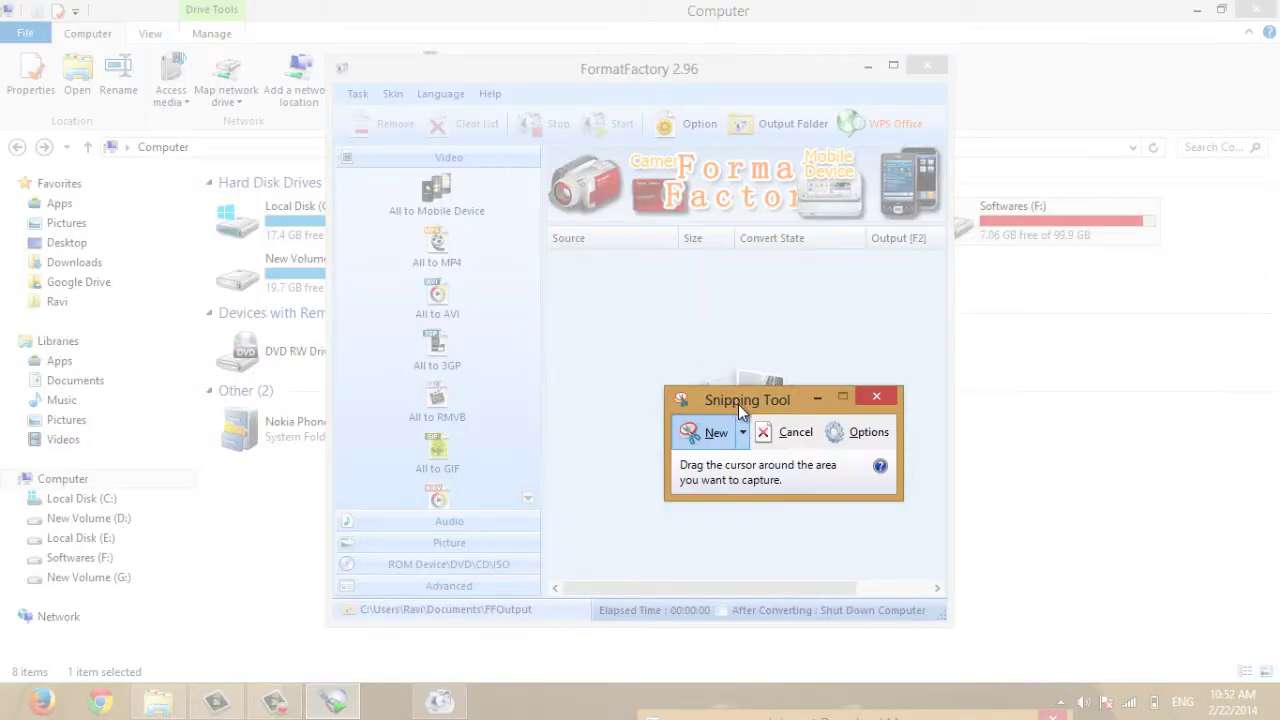
mouse_move(736, 401)
mouse_down()
mouse_move(57, 244)
mouse_move(83, 239)
mouse_up()
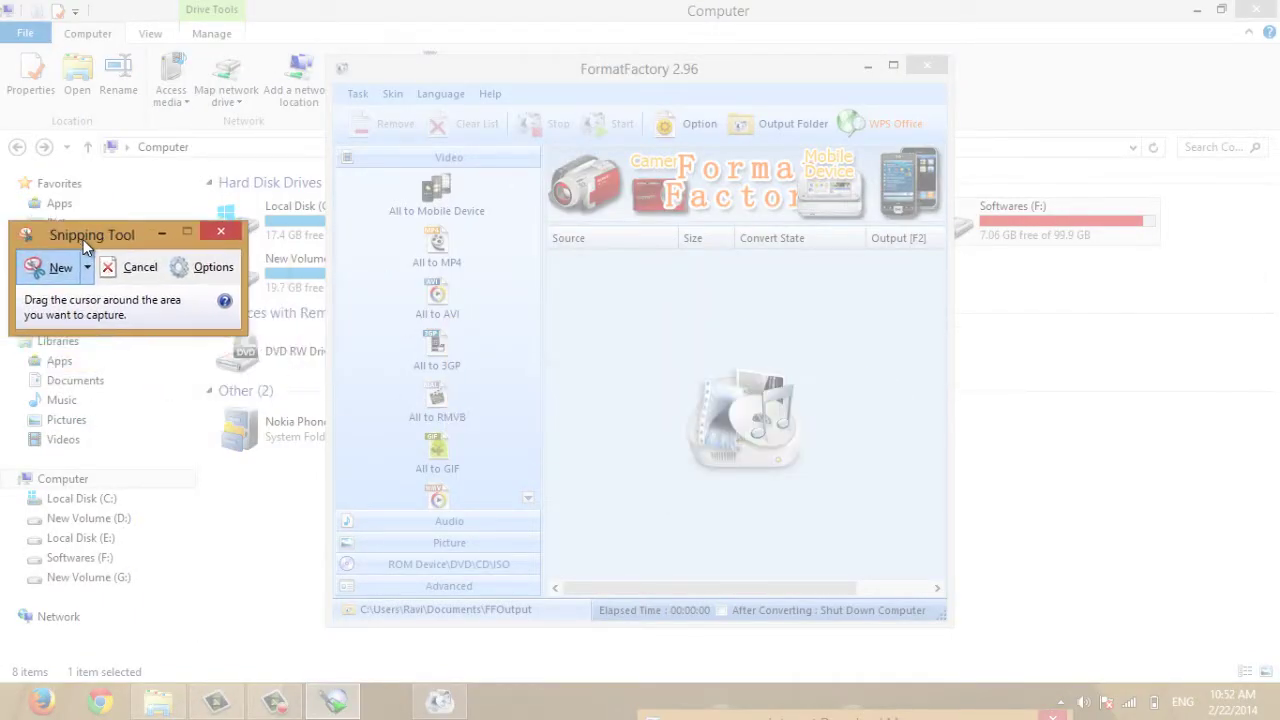
click(57, 278)
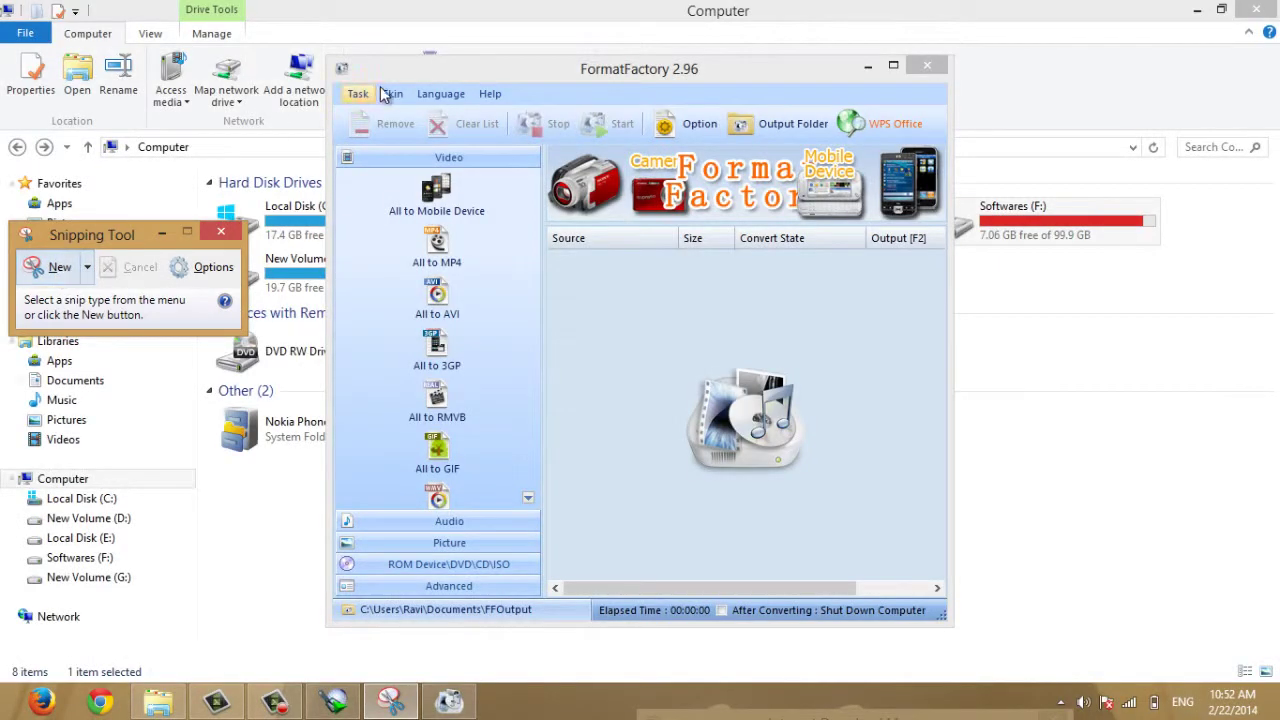
Snip a rectangle around the whole FormatFactory 2.96 window
click(60, 265)
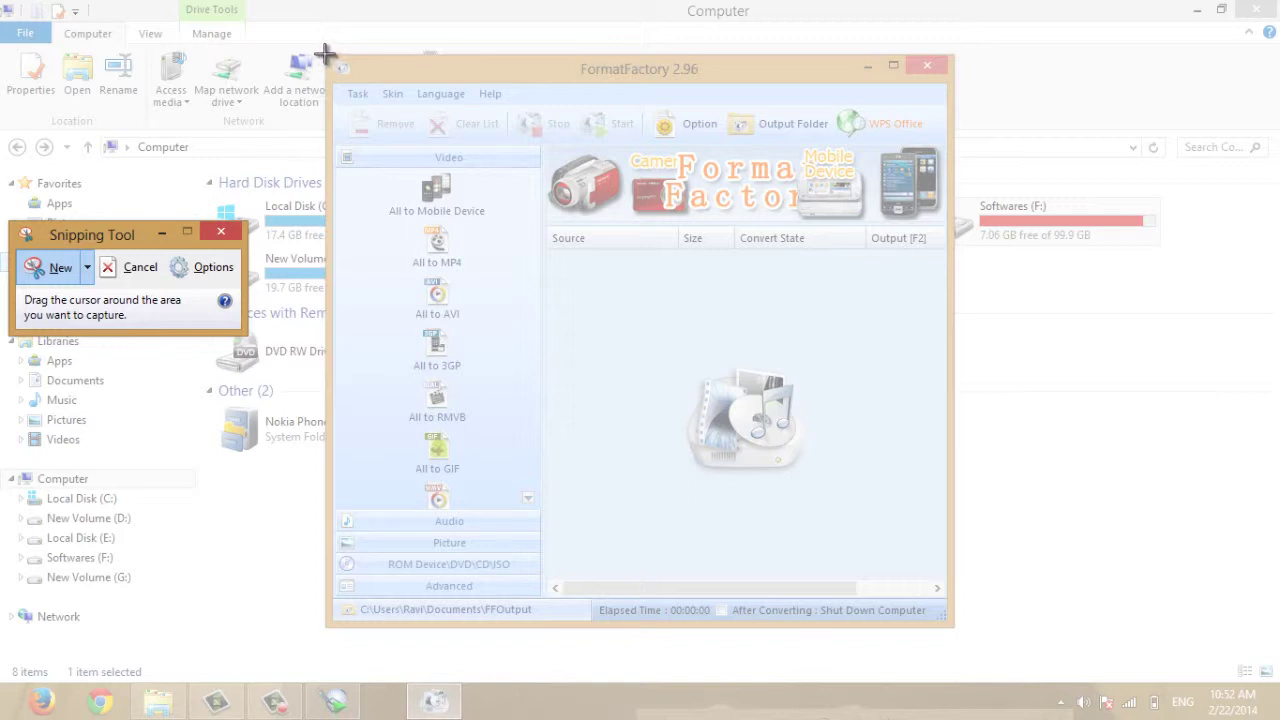
mouse_move(326, 54)
mouse_down()
mouse_move(818, 222)
mouse_move(957, 627)
mouse_up()
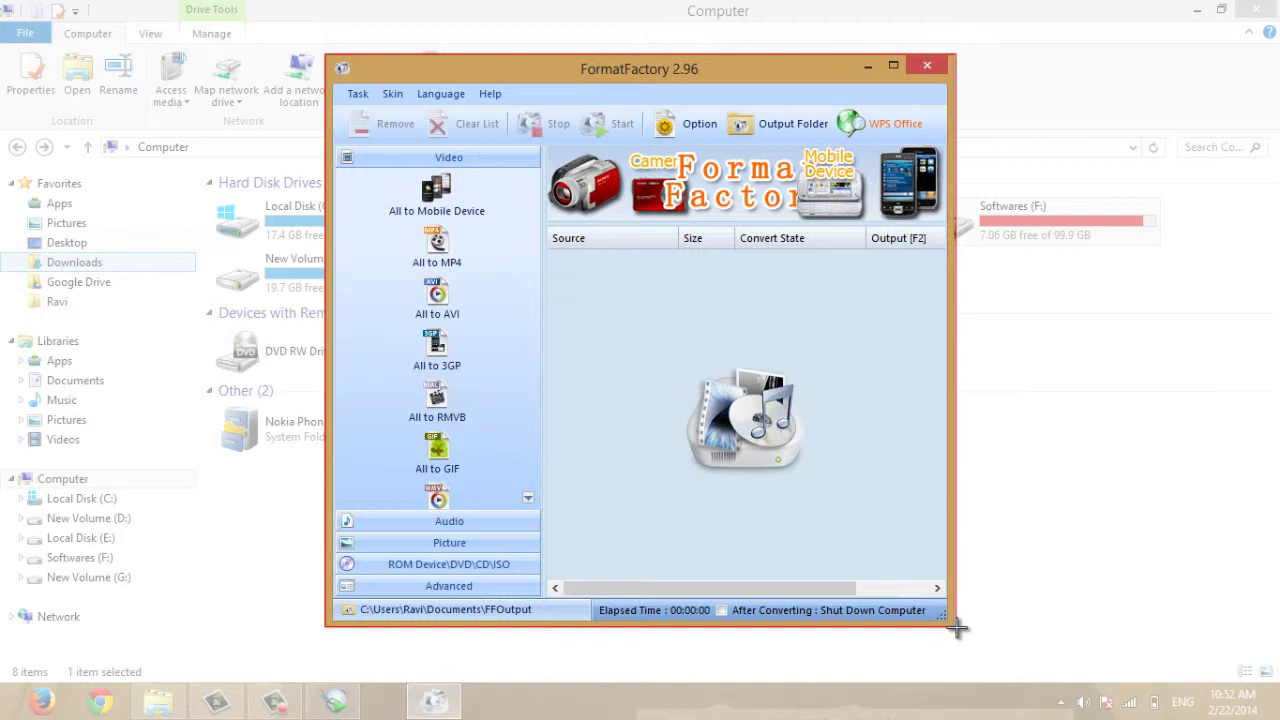
drag(957, 627, 957, 627)
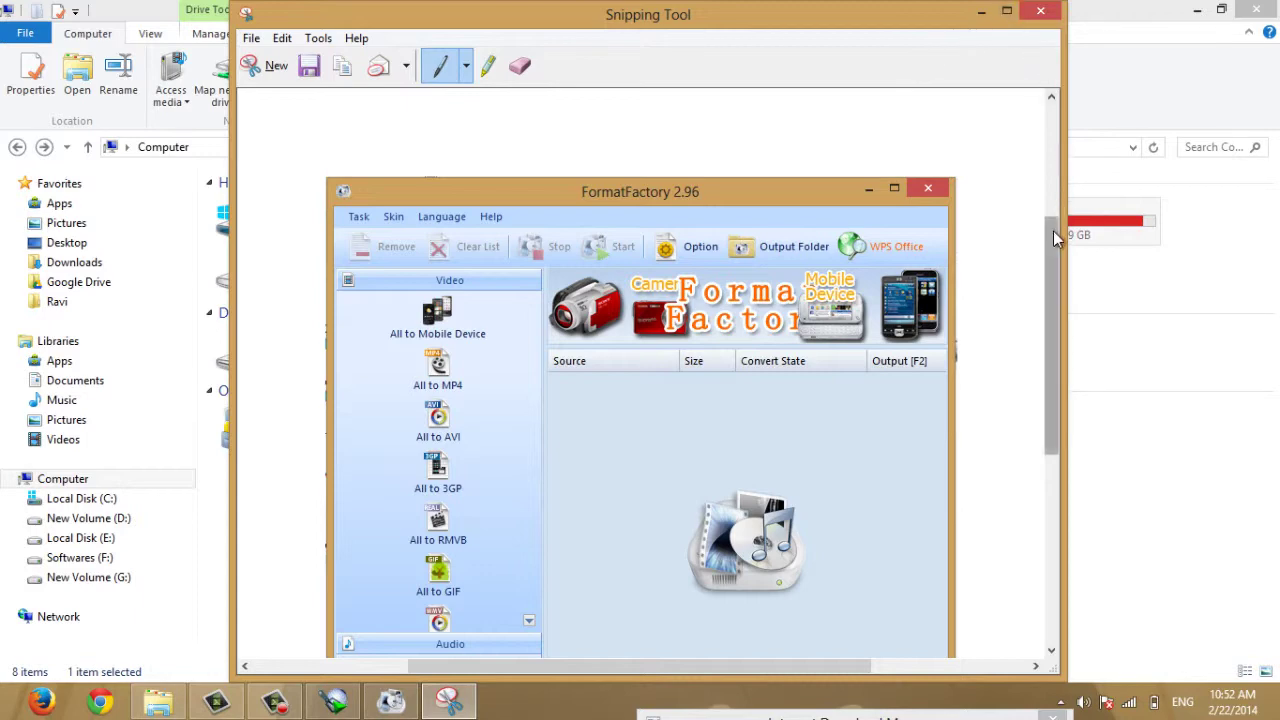
Save the FormatFactory snip to the Desktop as Captuare.JPG and minimize Snipping Tool
scroll(1053, 227, down, 5)
scroll(1054, 230, up, 3)
scroll(1054, 230, up, 3)
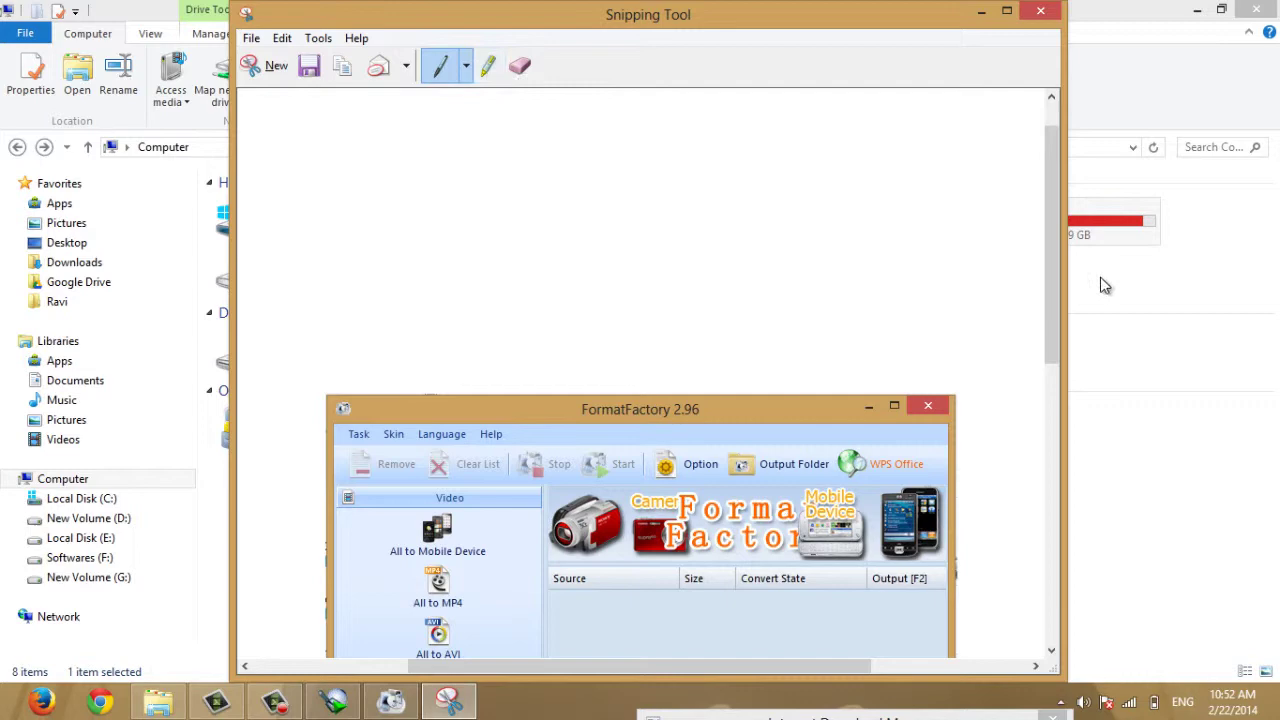
mouse_move(1058, 261)
mouse_down()
mouse_move(1068, 331)
mouse_move(1036, 213)
mouse_move(1040, 150)
mouse_up()
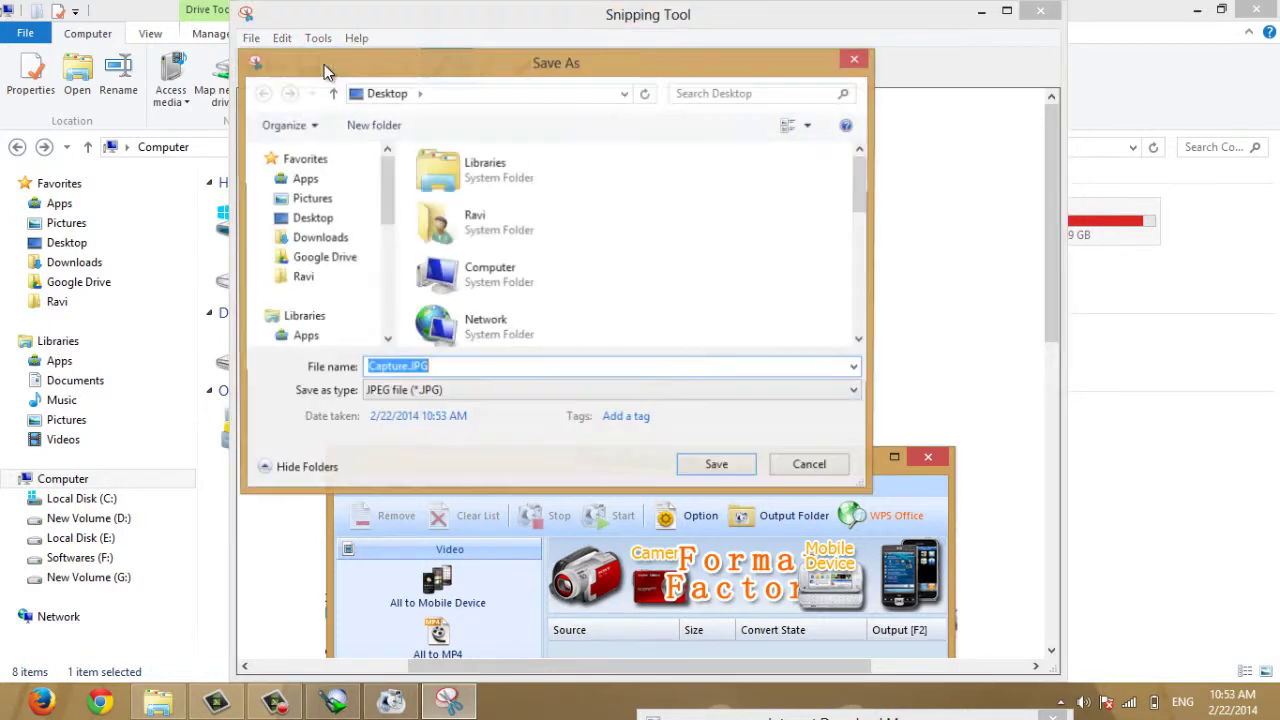
click(397, 367)
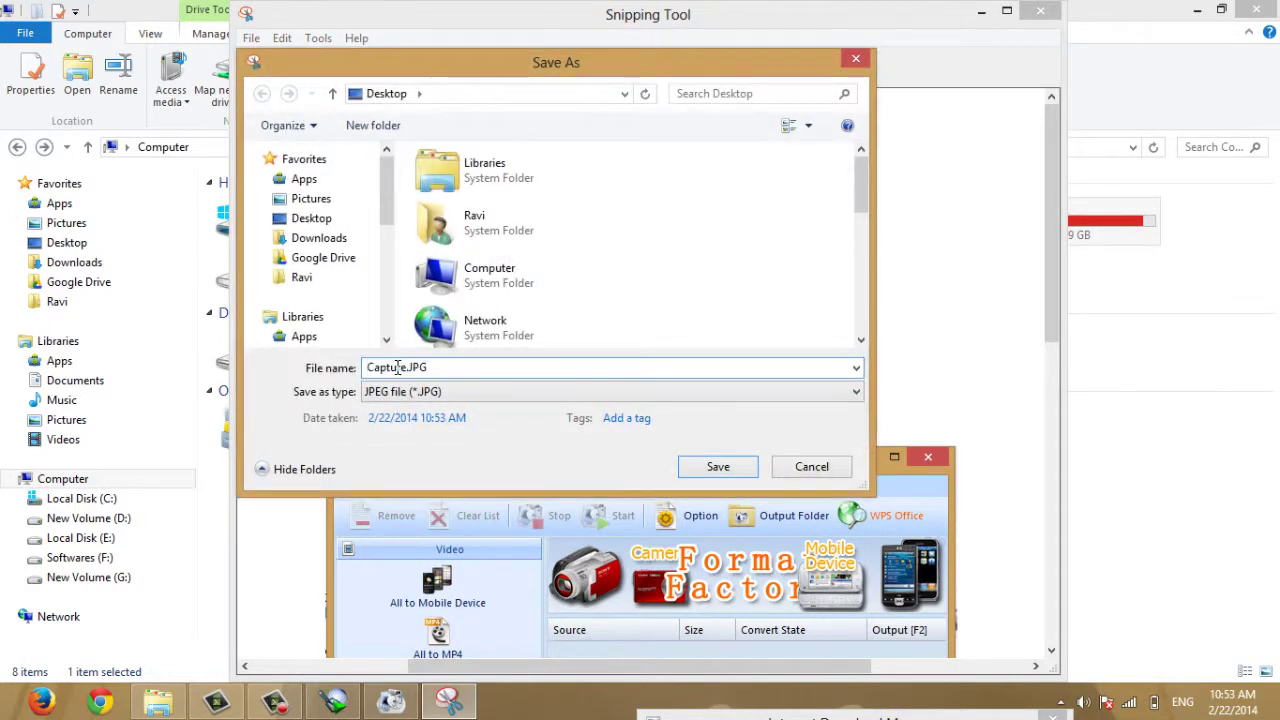
text(a)
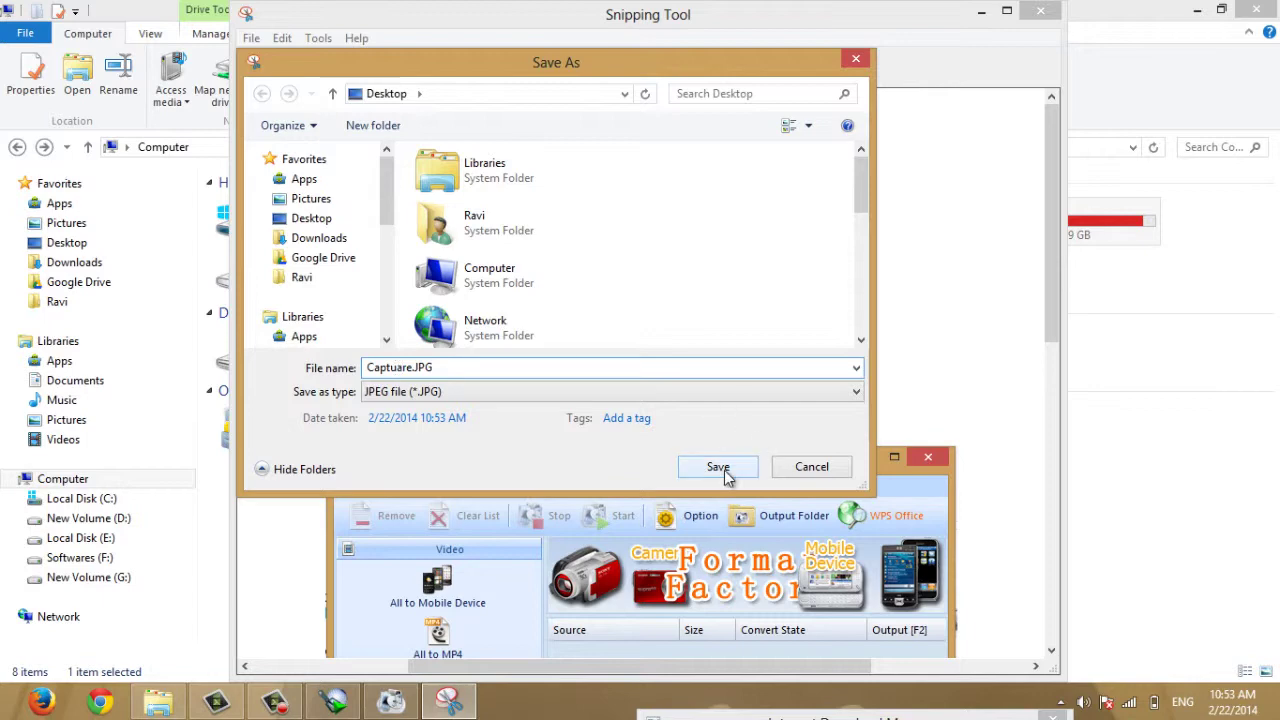
click(720, 466)
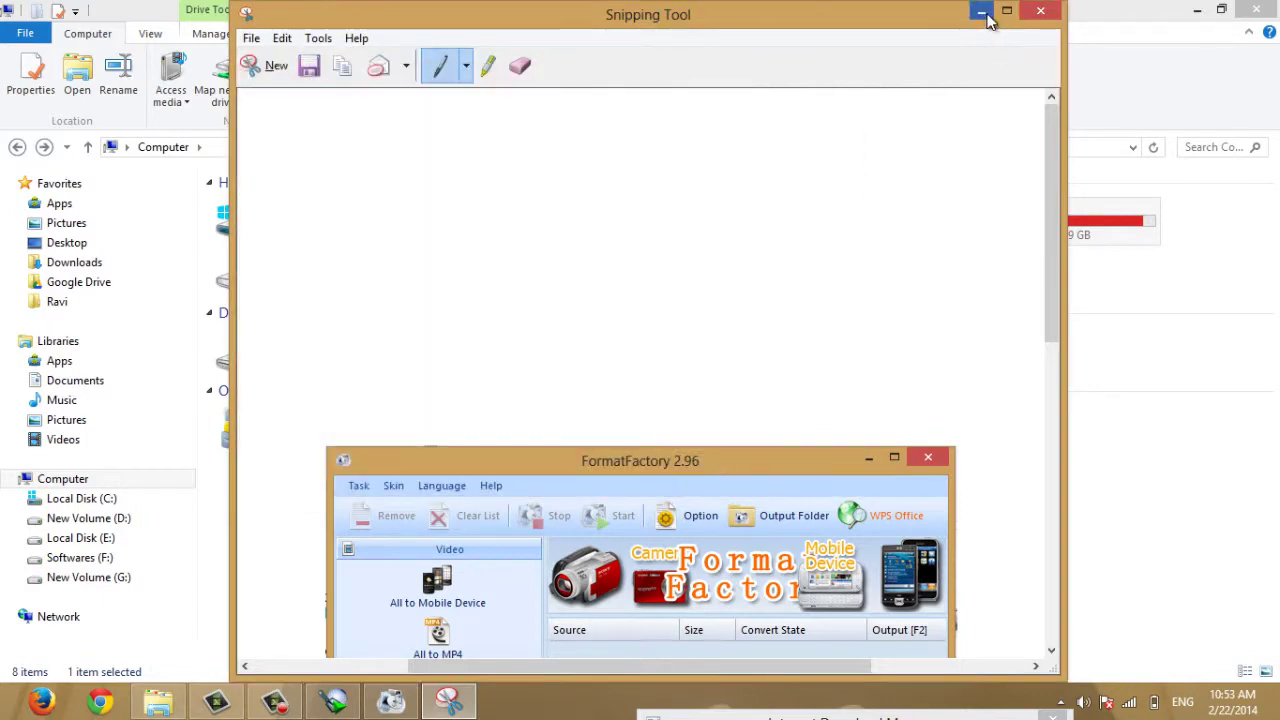
click(981, 10)
Minimize the Computer and FormatFactory windows, then view Captuare.JPG in Picasa and close it
click(1197, 10)
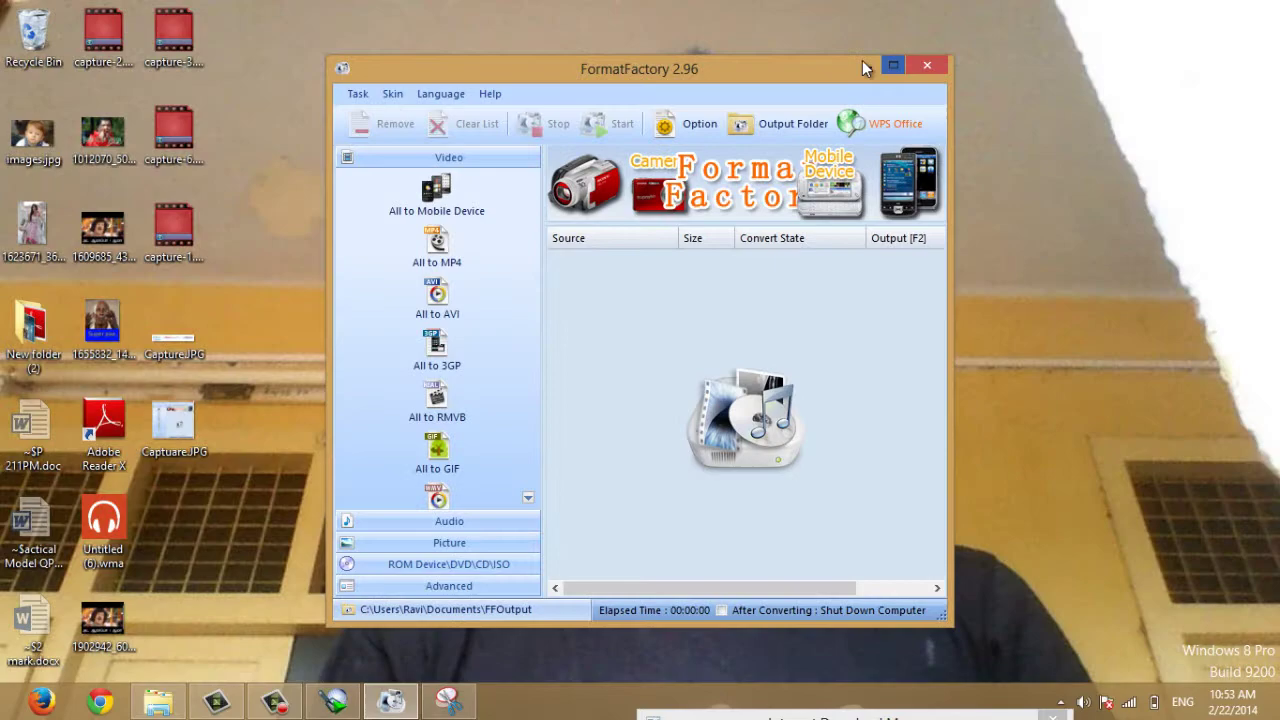
click(866, 67)
double_click(182, 436)
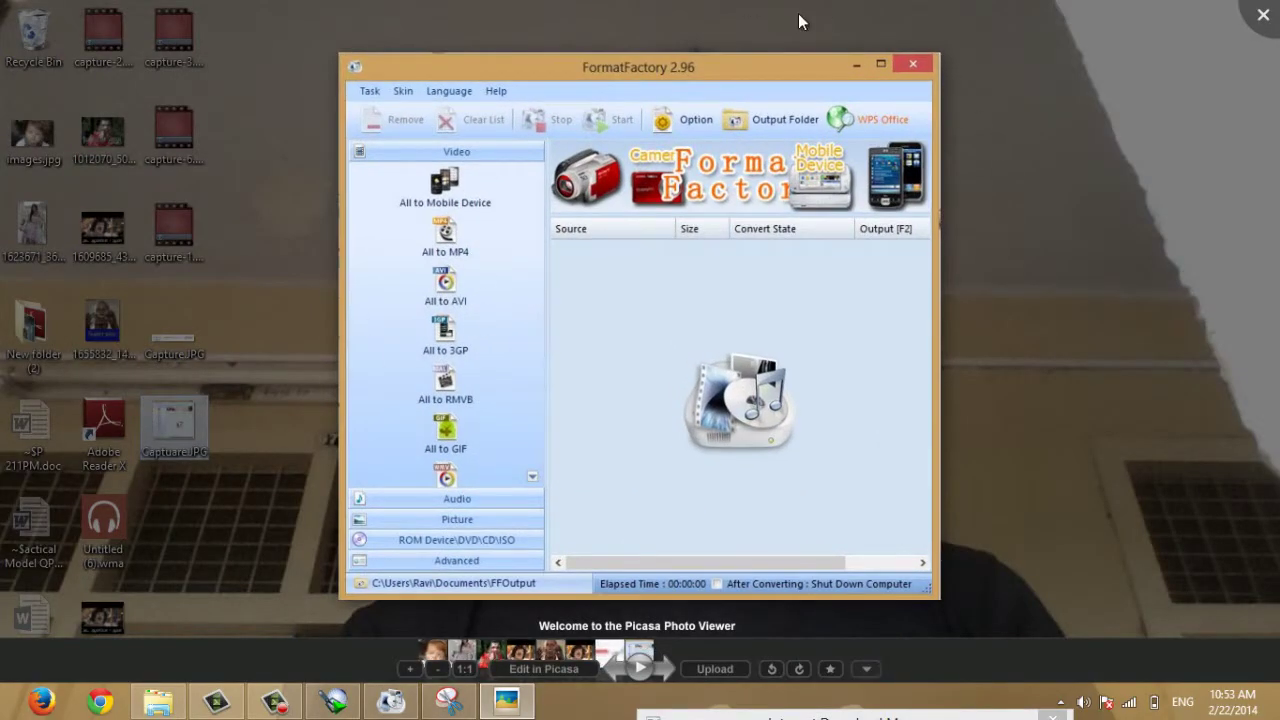
click(1260, 16)
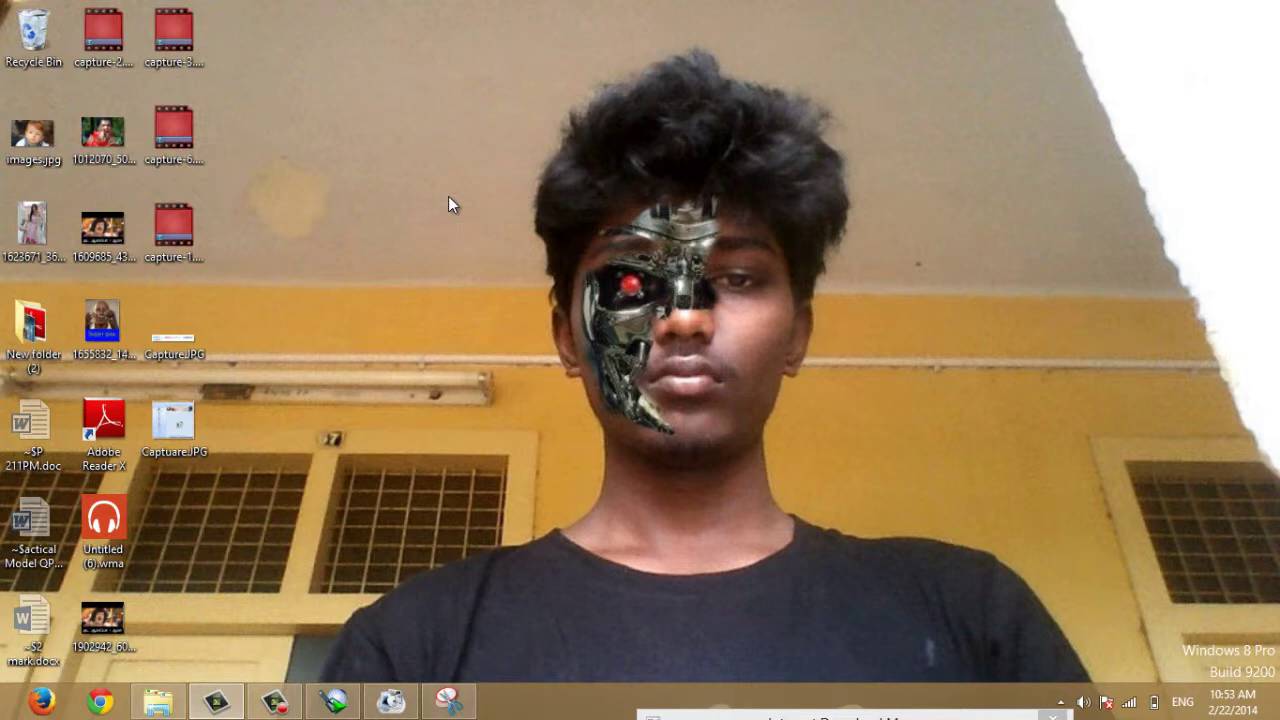
Restore the Snipping Tool window holding the FormatFactory snip from the taskbar
click(449, 700)
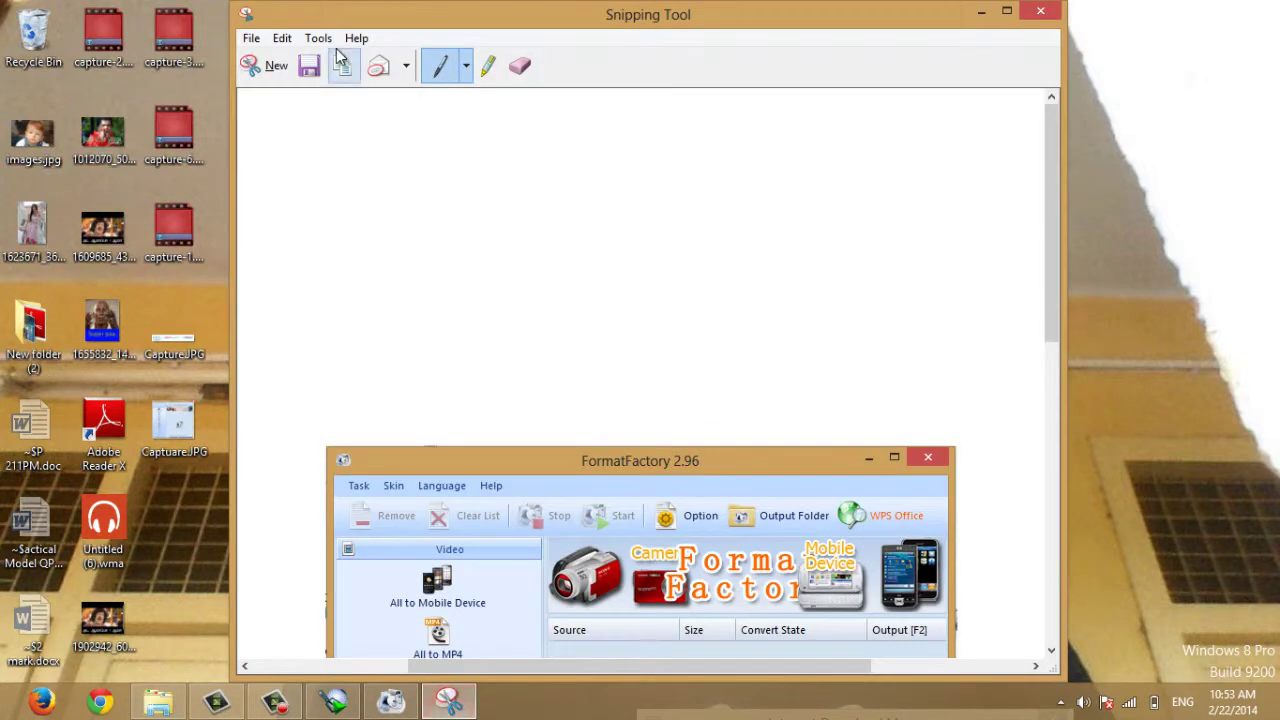